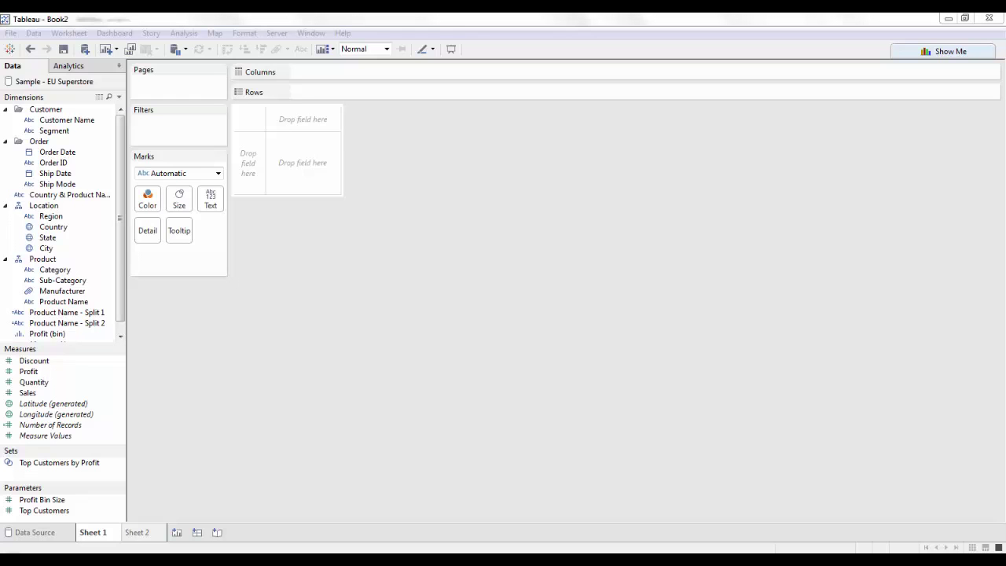
# Put Region, drilled down to Country, on Rows and SUM(Sales) on Columns as horizontal bars
pyautogui.click(51, 217)
pyautogui.moveTo(50, 217); pyautogui.dragTo(324, 92)
pyautogui.click(299, 92)
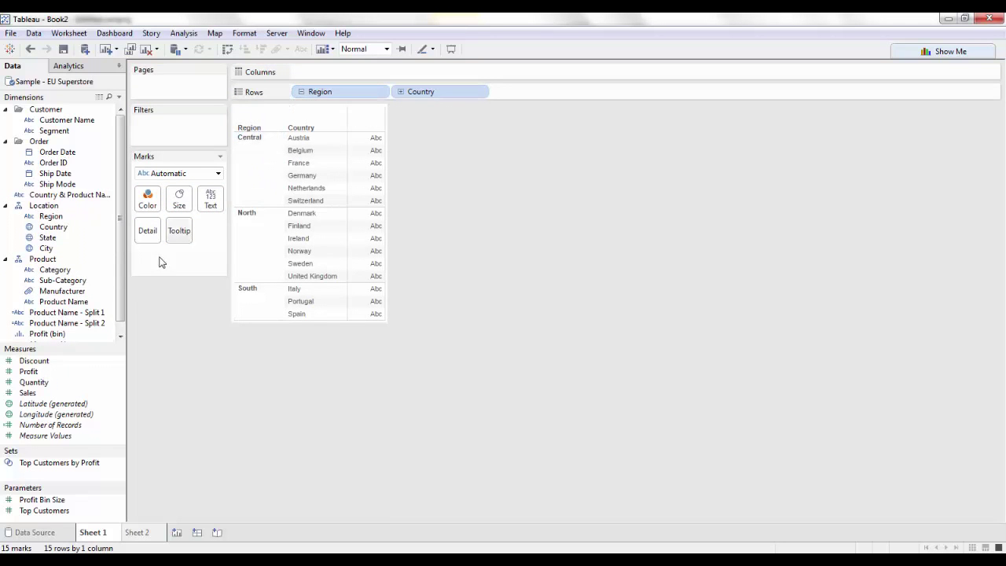
pyautogui.moveTo(26, 393); pyautogui.dragTo(321, 76)
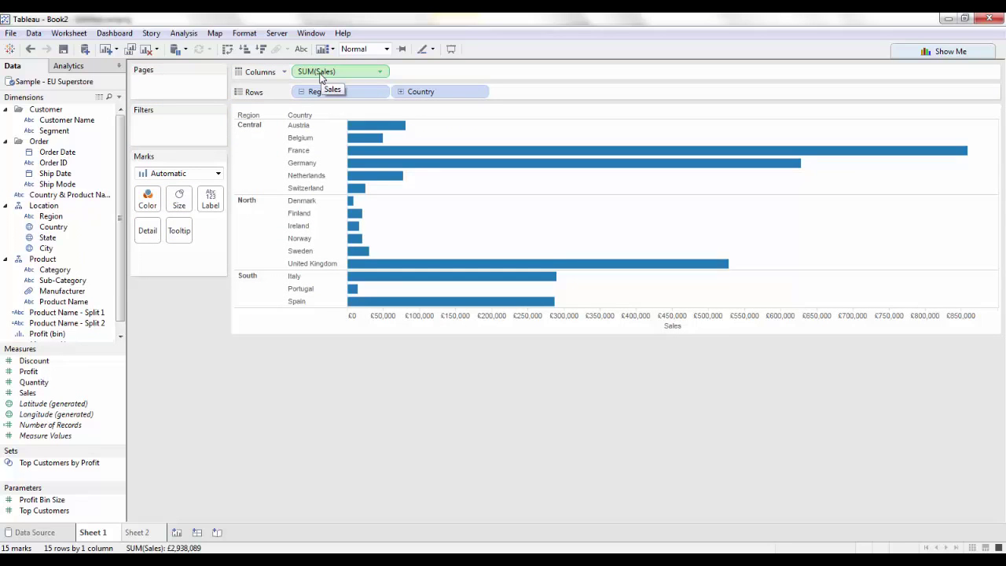
# Make SUM(Sales) a Percent of Total computed along Pane (Down), e.g. United Kingdom 84.49%
pyautogui.click(380, 72)
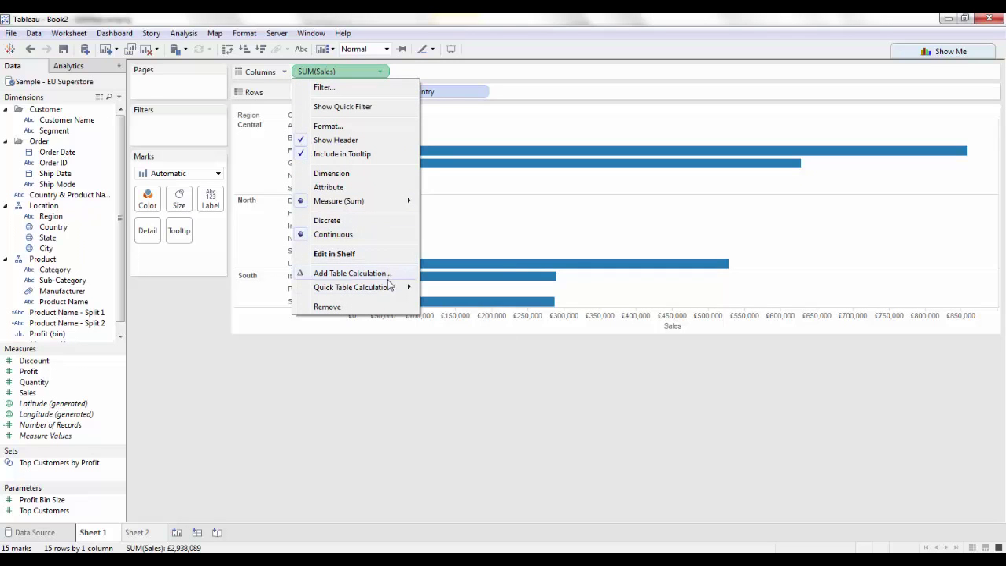
pyautogui.moveTo(403, 288)
pyautogui.click(440, 331)
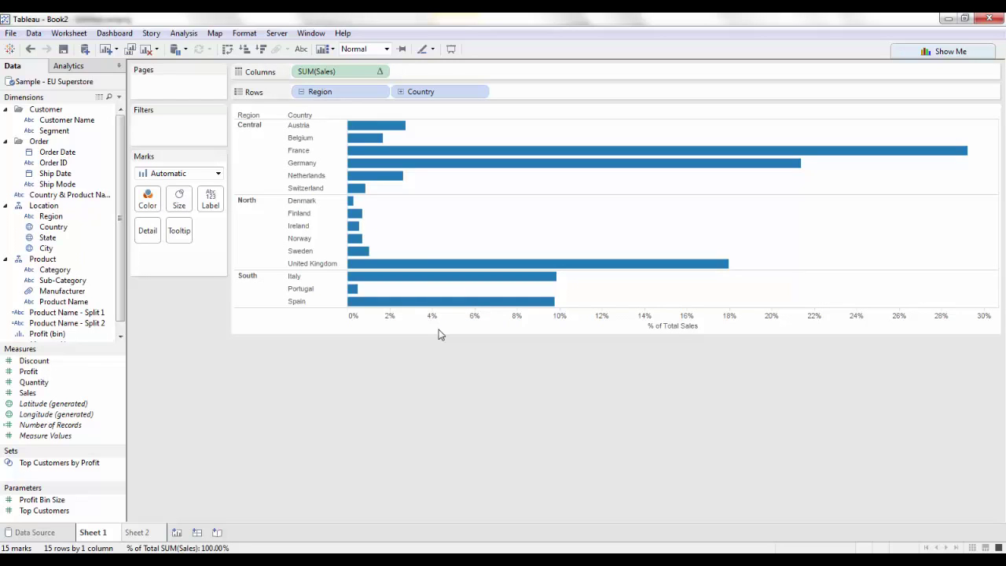
pyautogui.click(382, 73)
pyautogui.moveTo(399, 275)
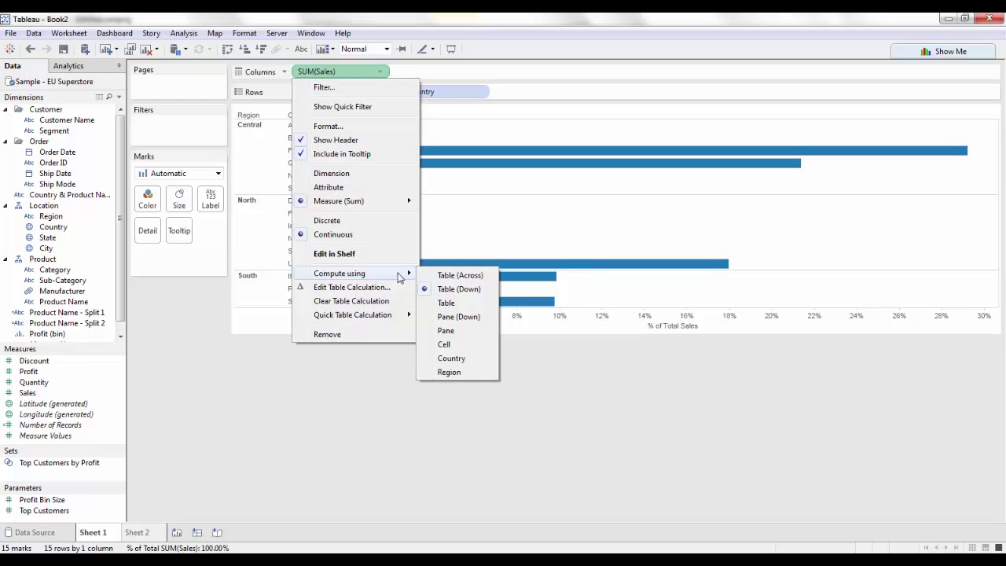
pyautogui.click(445, 318)
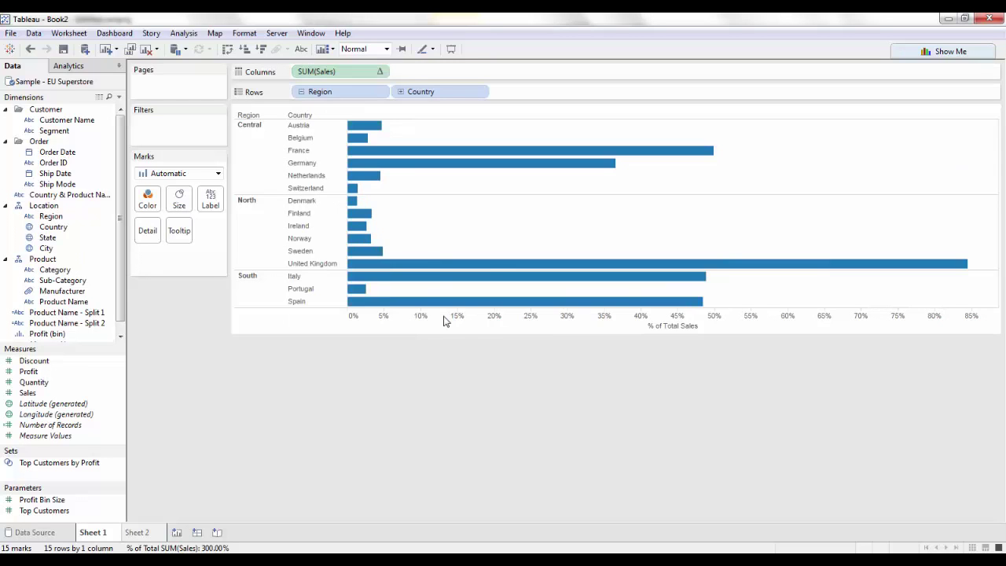
pyautogui.moveTo(449, 287)
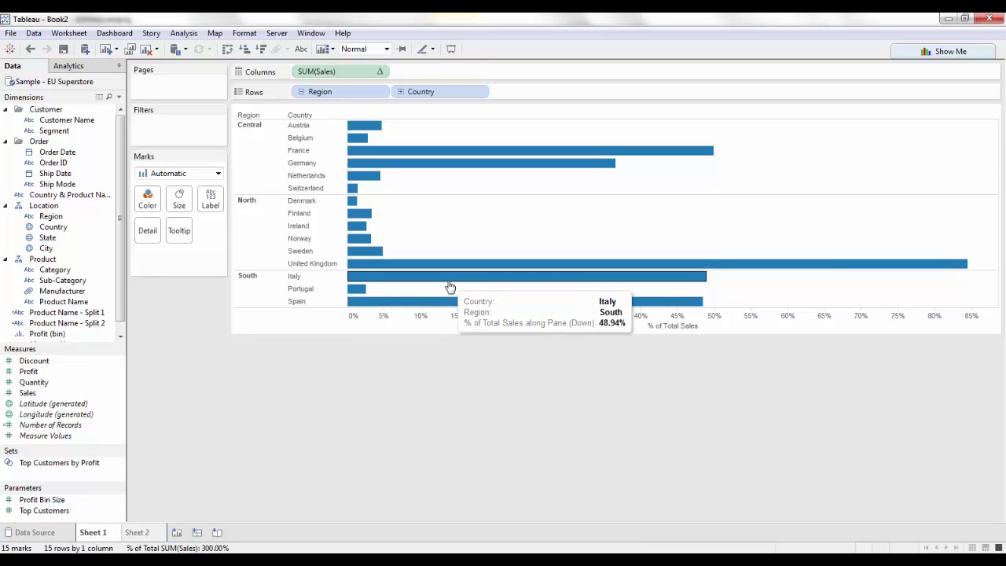
pyautogui.moveTo(446, 270)
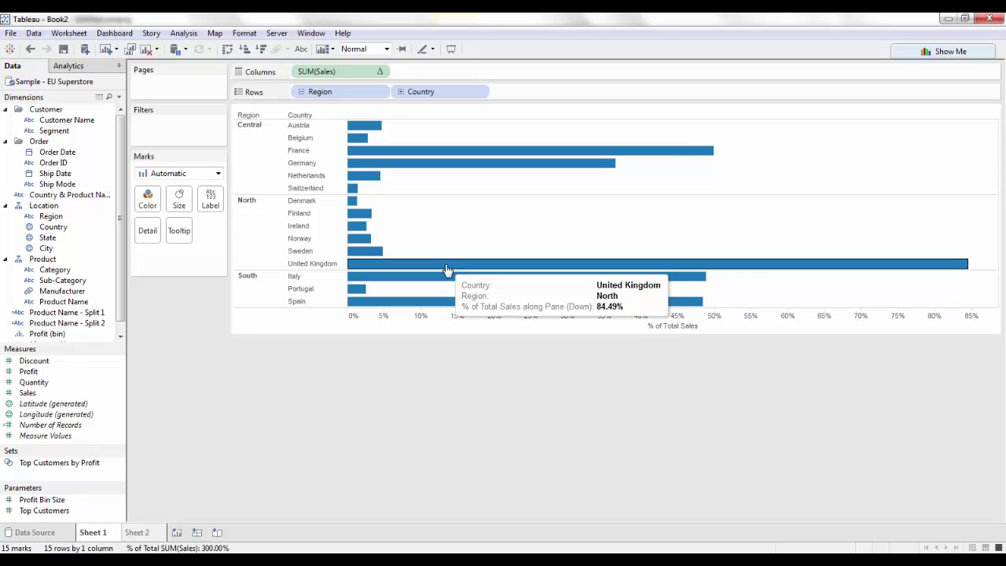
# Save the percent-of-total SUM(Sales) pill to the Measures pane as 'Total Sales'
pyautogui.moveTo(348, 73); pyautogui.dragTo(71, 388)
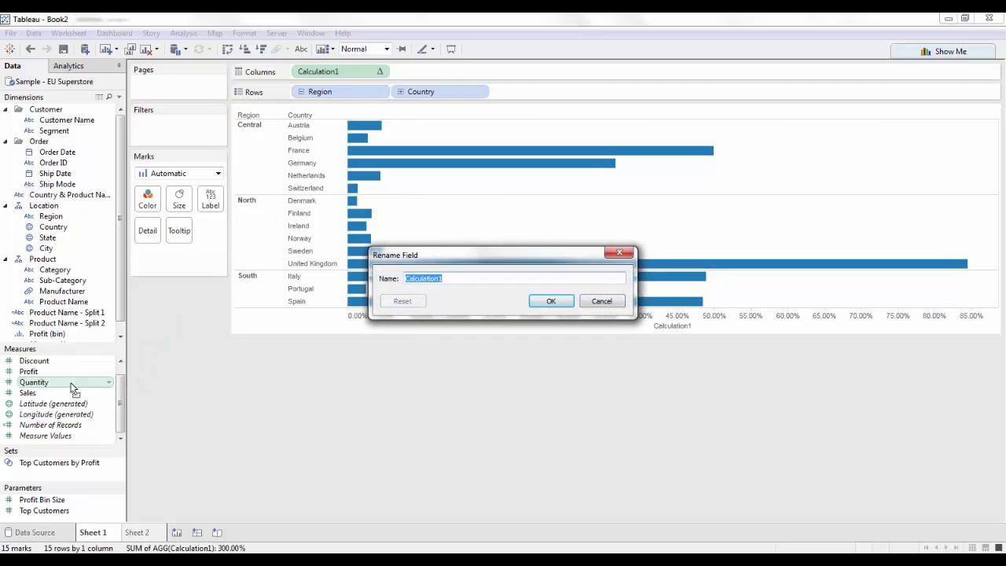
pyautogui.write('Total')
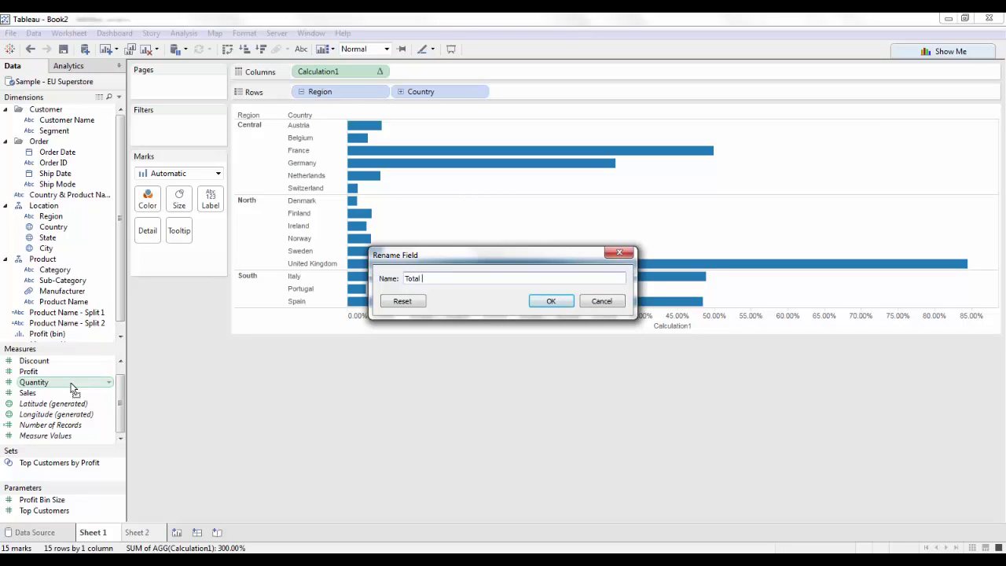
pyautogui.write(' Sale')
pyautogui.press('BackSpace')
pyautogui.press('BackSpace')
pyautogui.press('BackSpace')
pyautogui.write('ales')
pyautogui.click(534, 303)
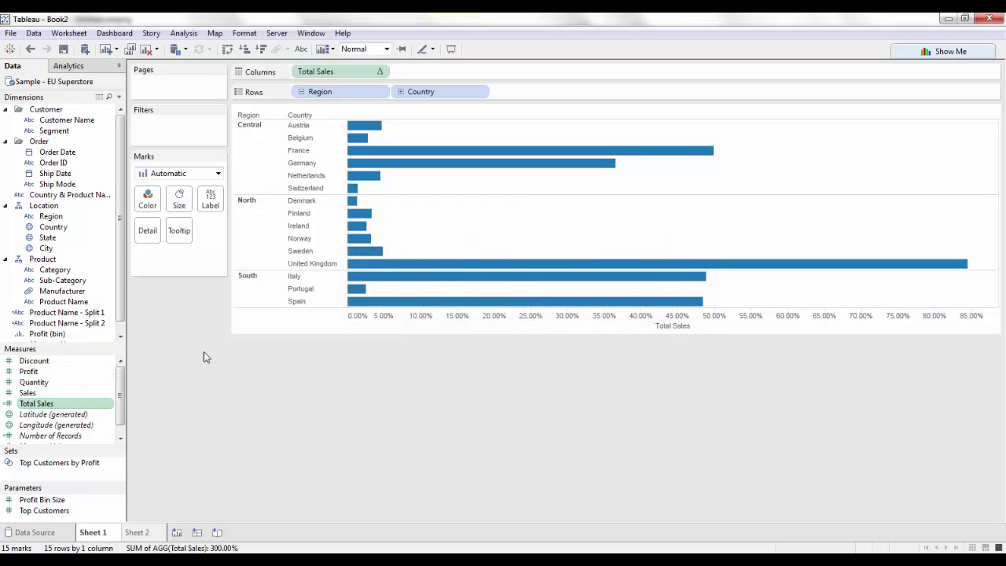
# Replace Region on Rows with Category, grouping country bars under Furniture, Office Supplies and others
pyautogui.moveTo(65, 272); pyautogui.dragTo(324, 88)
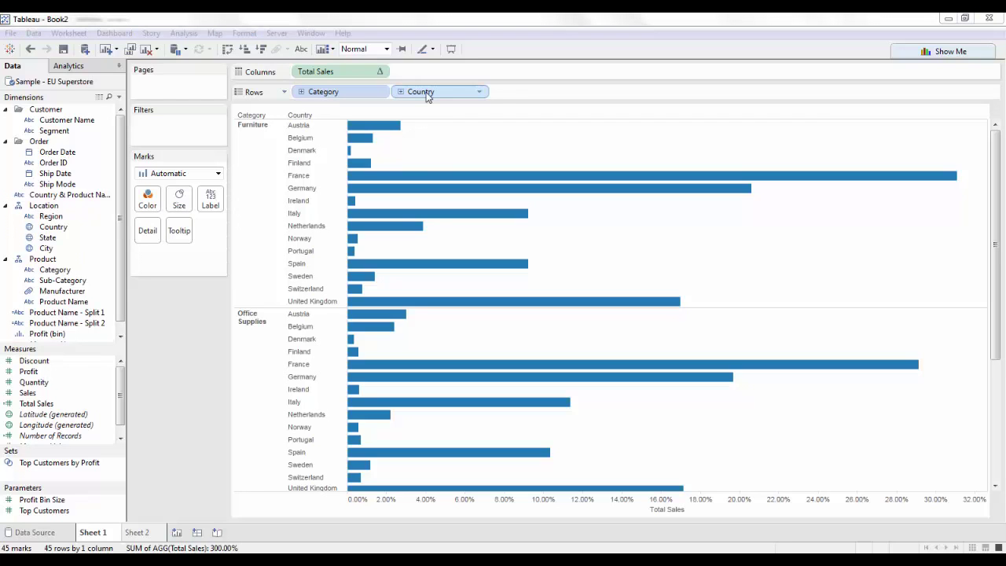
# On Sheet 2, chart SUM(Sales) by Region drilled down to Country
pyautogui.click(134, 534)
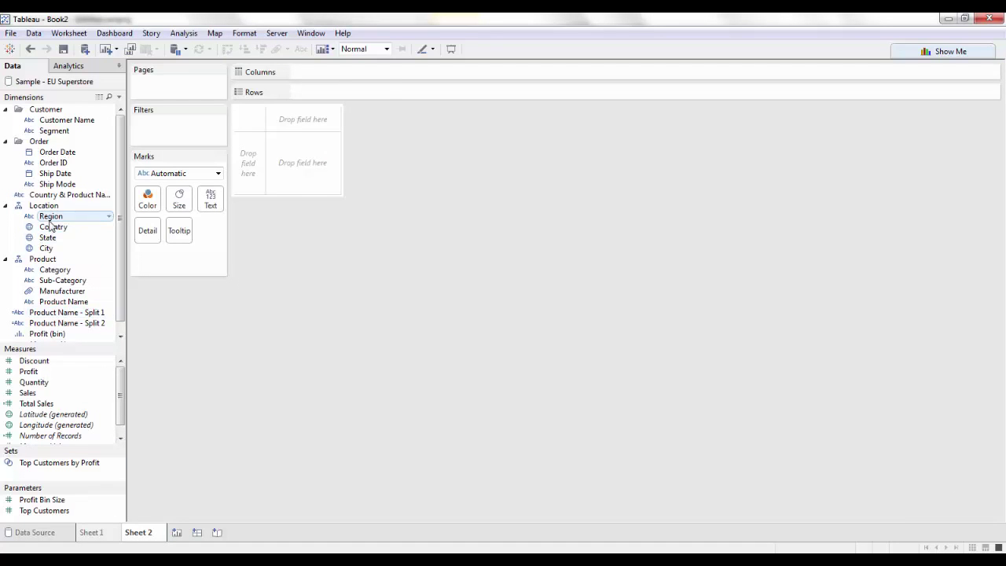
pyautogui.moveTo(51, 223); pyautogui.dragTo(303, 94)
pyautogui.click(302, 92)
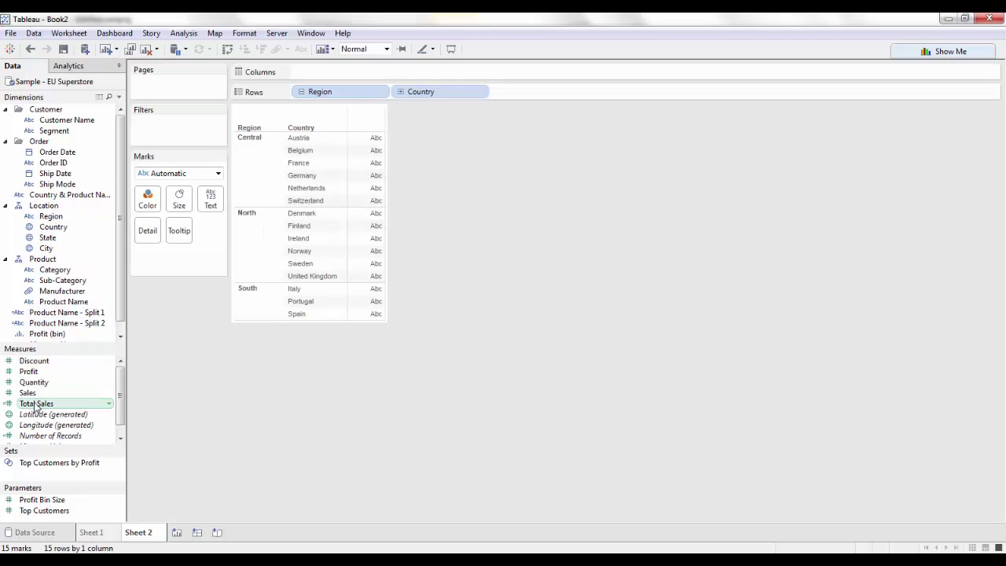
pyautogui.moveTo(35, 404); pyautogui.dragTo(334, 73)
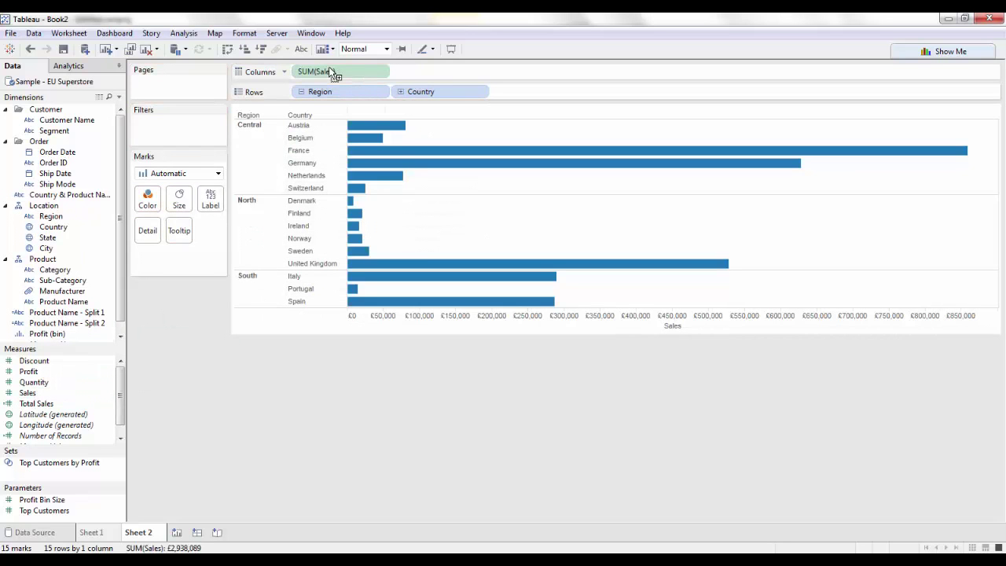
# Edit the Columns pill inline to SUM(SUM([Sales])), making every bar near 2,900K
pyautogui.doubleClick(349, 71)
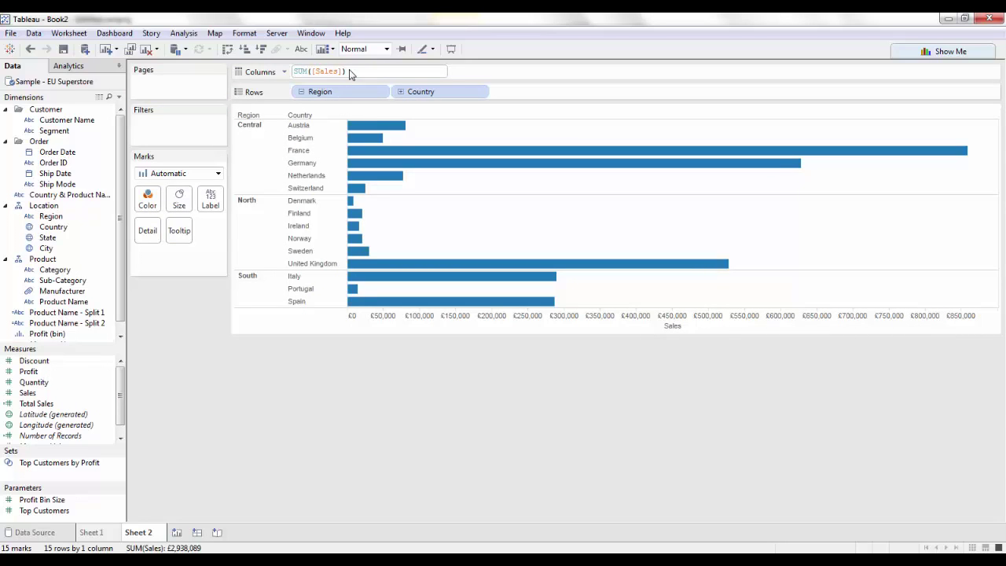
pyautogui.press('Left')
pyautogui.press('Home')
pyautogui.write('(')
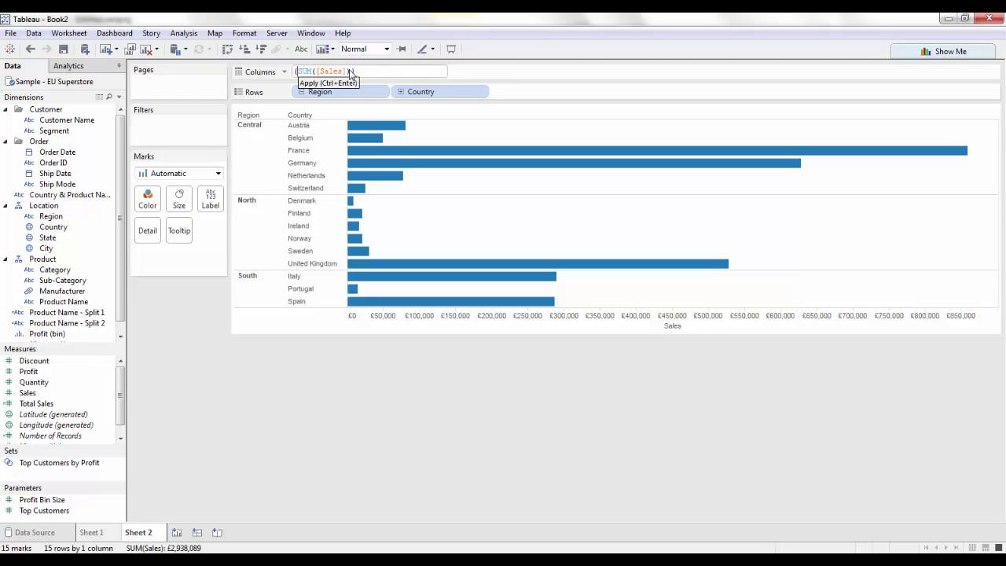
pyautogui.click(350, 72)
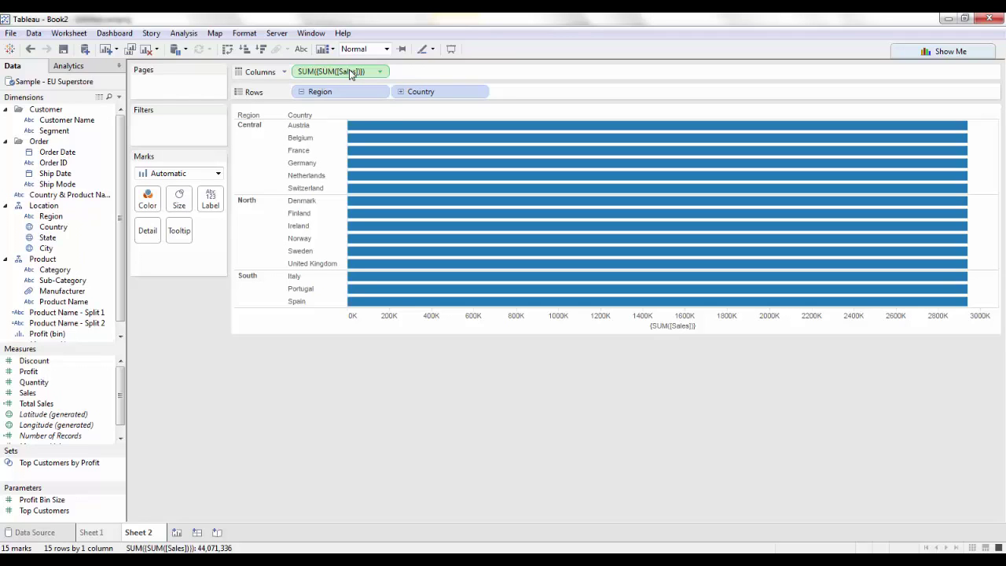
# Change the Columns pill to {FIXED [Region]: SUM([Sales])} and check values like Central 1,720,553
pyautogui.doubleClick(351, 73)
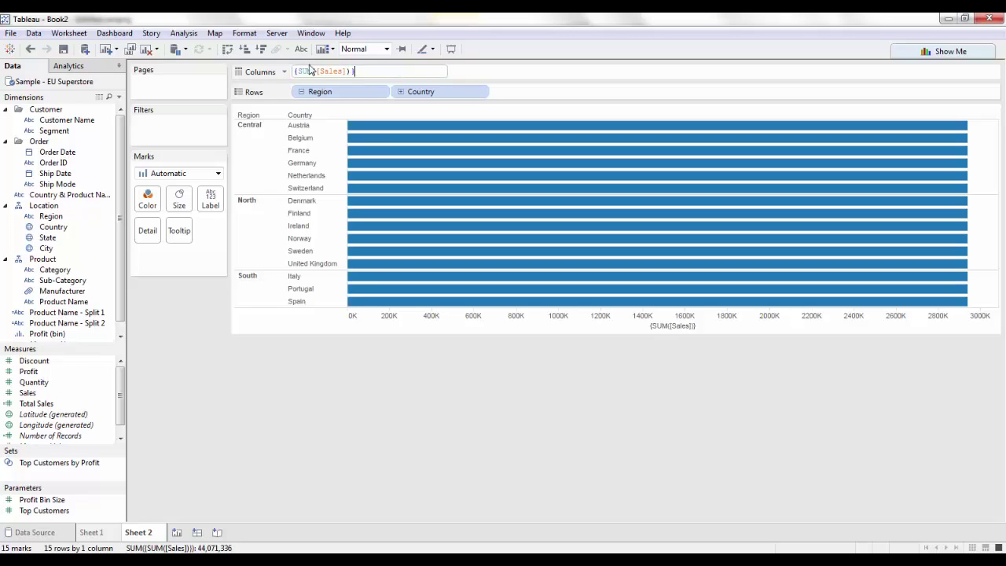
pyautogui.write('FIXED ')
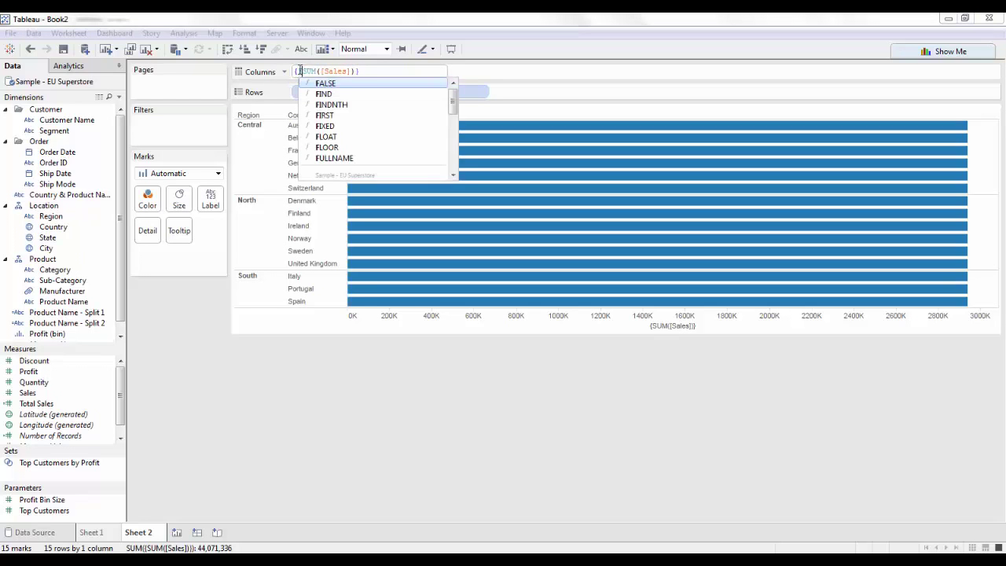
pyautogui.write('[Region')
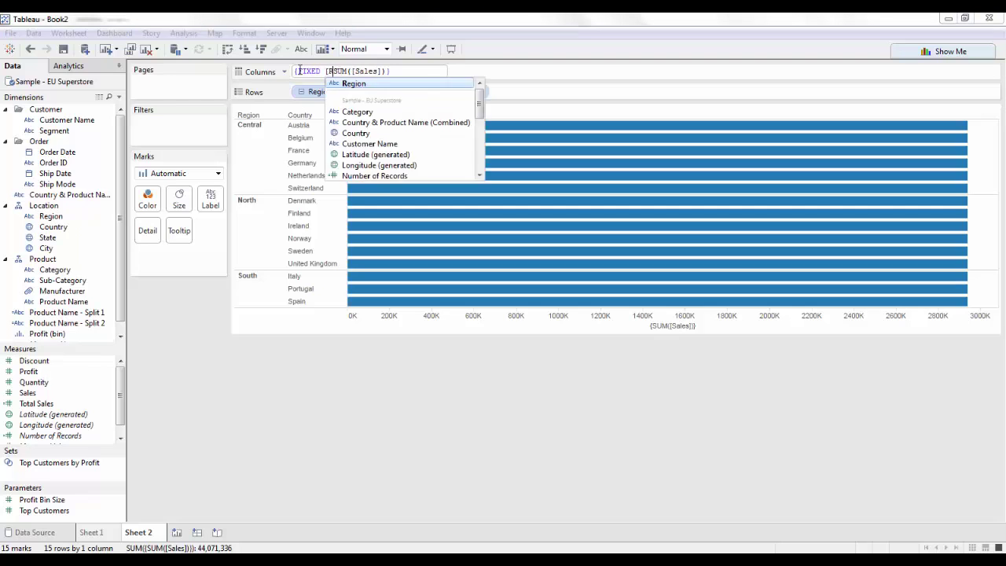
pyautogui.press('Return')
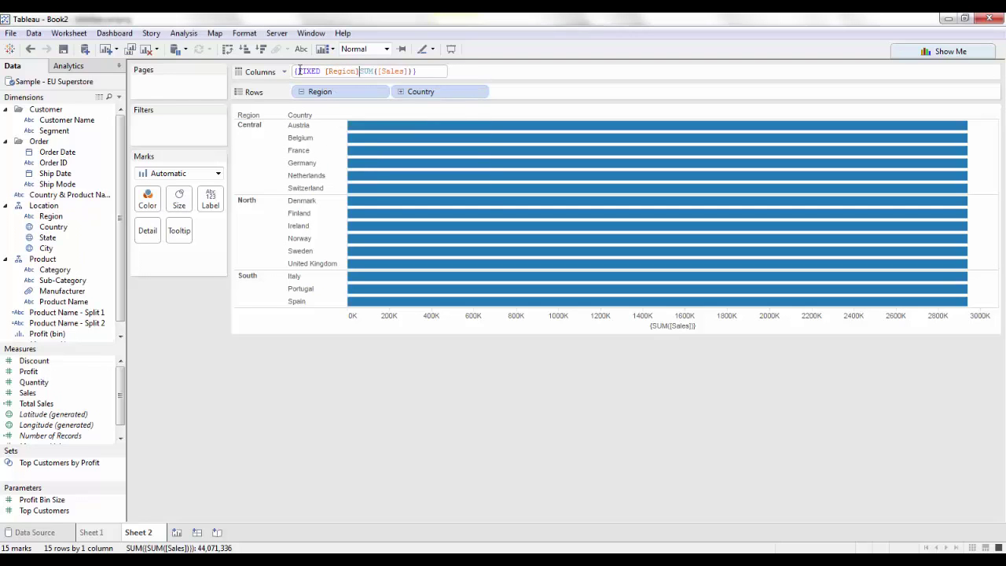
pyautogui.write(':')
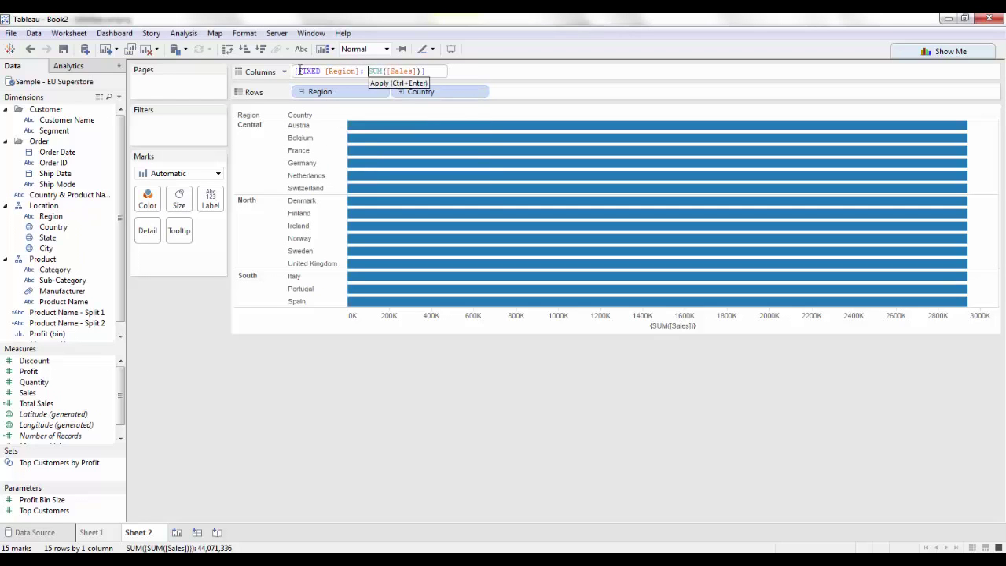
pyautogui.hotkey('ctrl', 'Return')
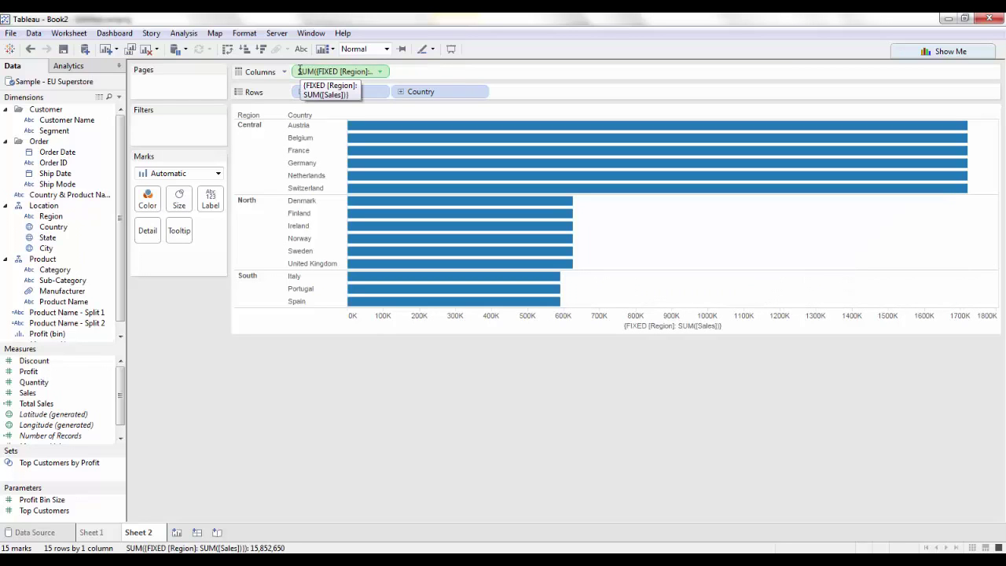
pyautogui.moveTo(369, 152)
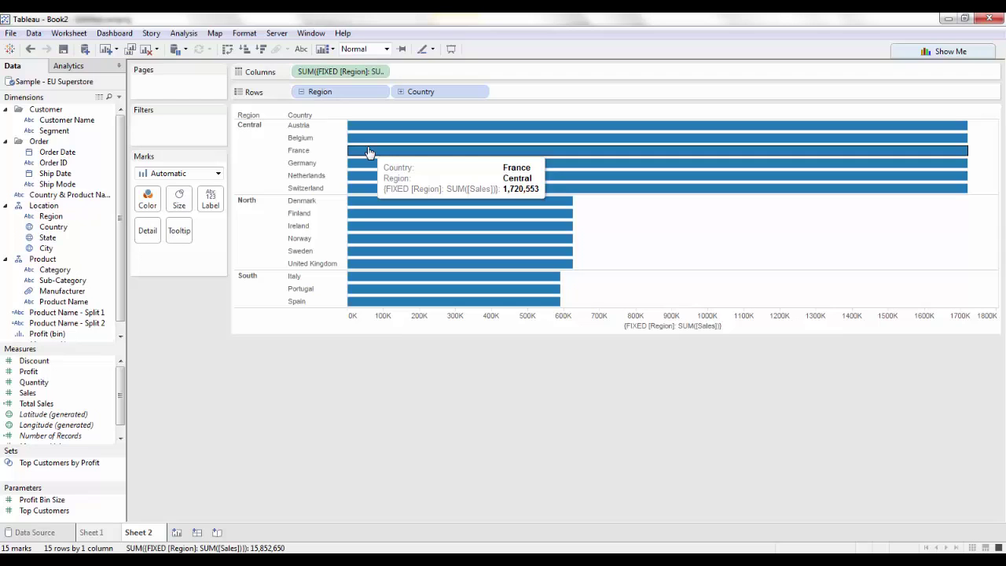
pyautogui.moveTo(378, 229)
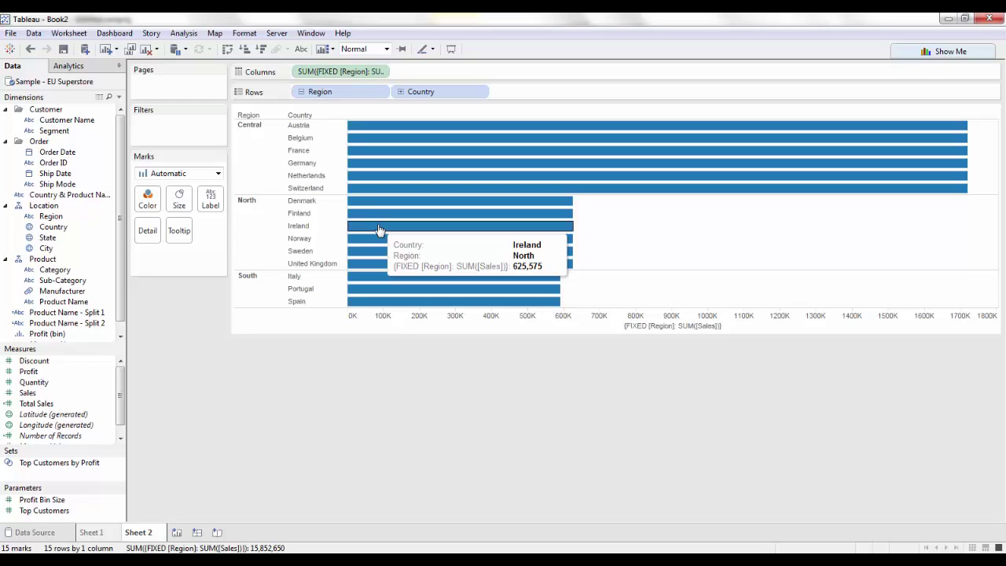
# Save the FIXED Columns pill to the Measures pane as 'Total Regional Sales'
pyautogui.moveTo(340, 71); pyautogui.dragTo(81, 365)
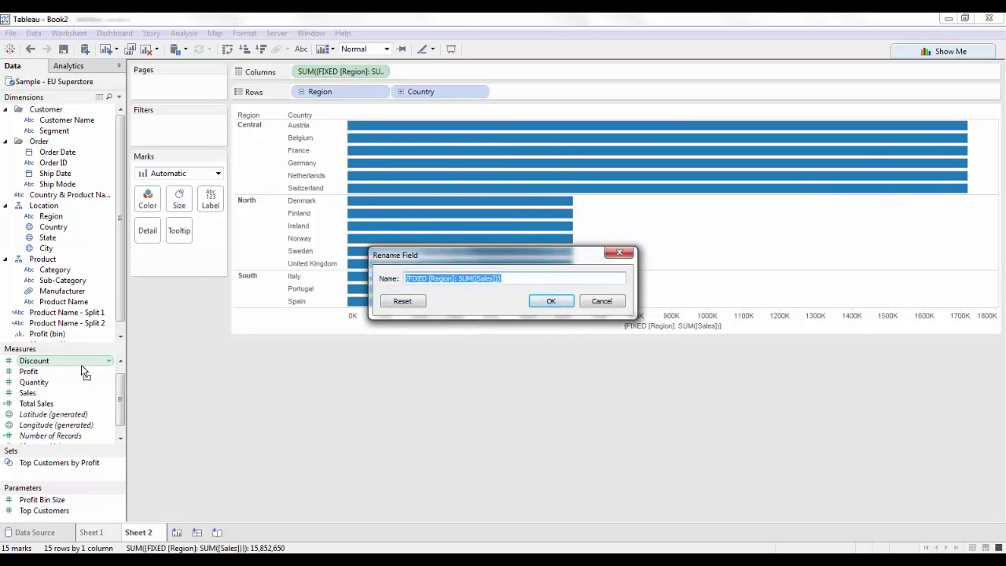
pyautogui.write('Total Regional Sales')
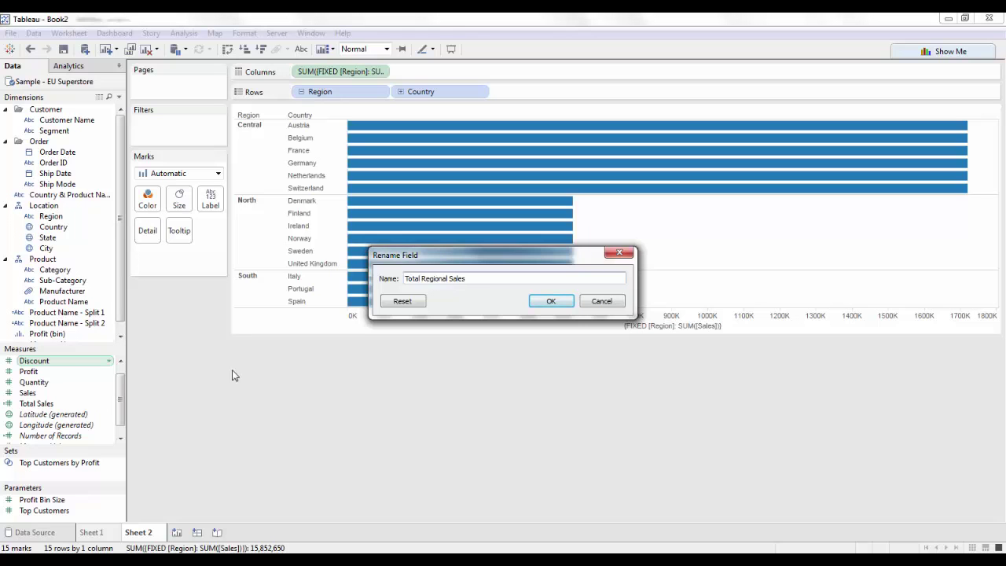
pyautogui.click(548, 303)
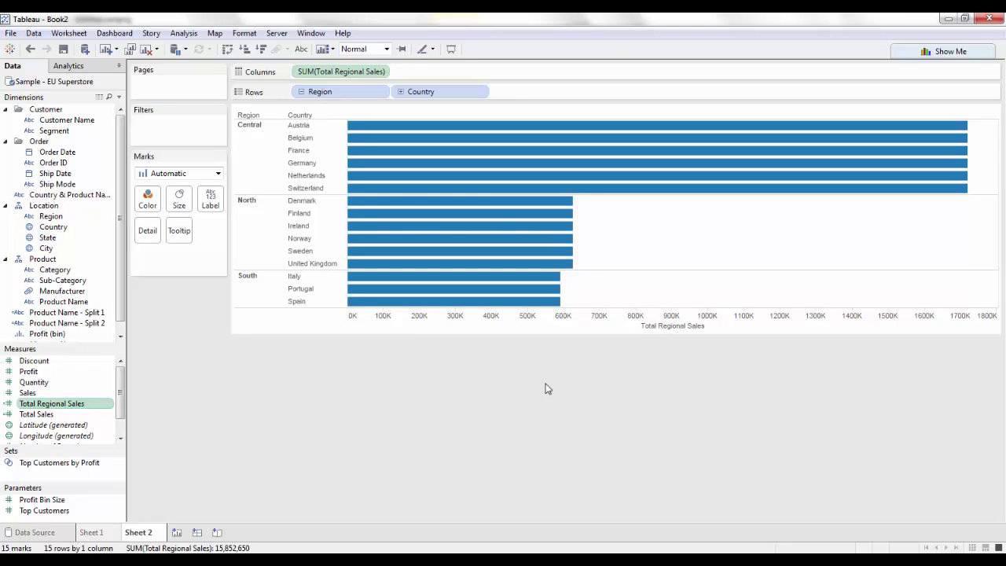
# Edit the Columns pill to SUM([Sales])/[Total Regional Sales], giving United Kingdom about 0.84
pyautogui.doubleClick(375, 75)
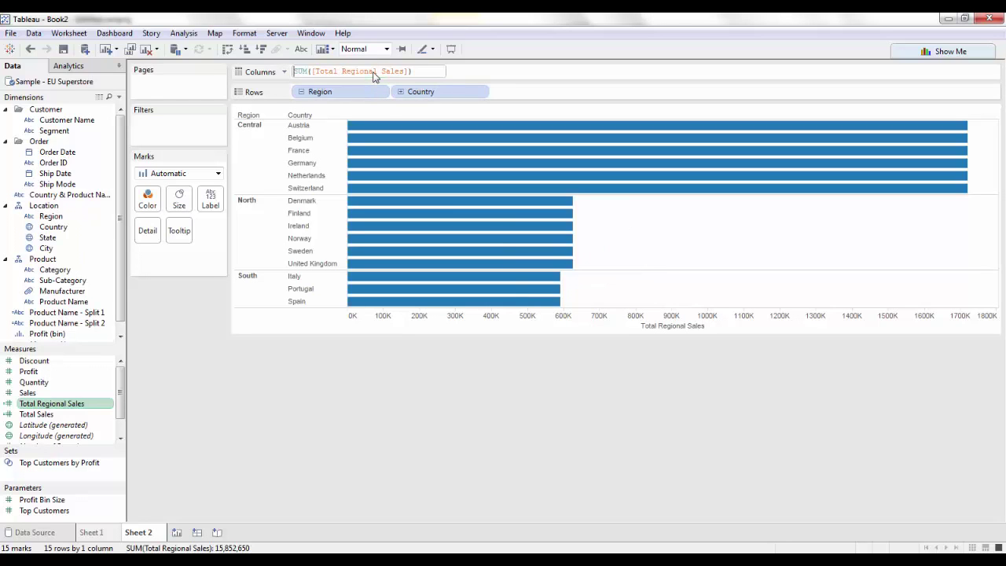
pyautogui.click(312, 71)
pyautogui.write('[sales]')
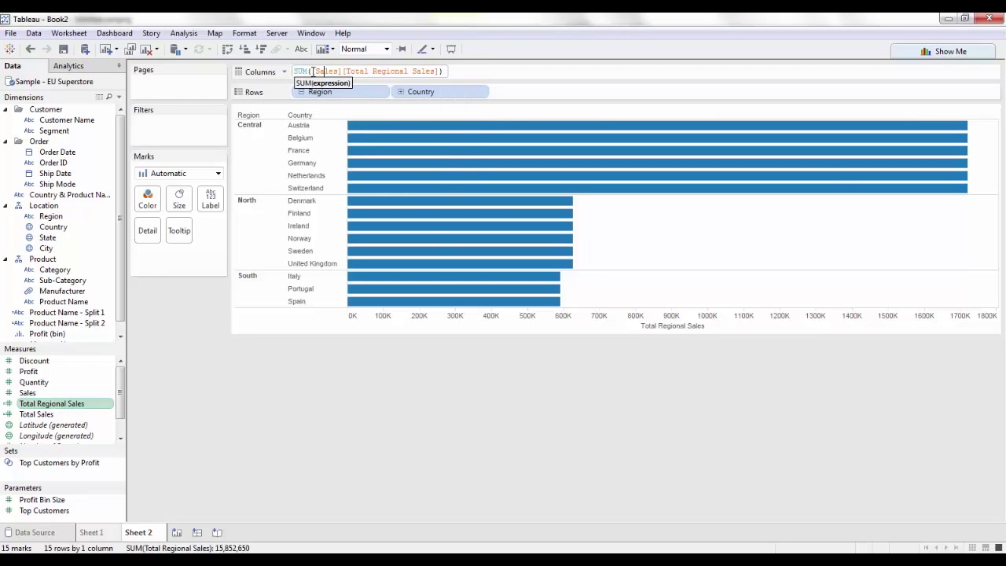
pyautogui.write('/')
pyautogui.press('Return')
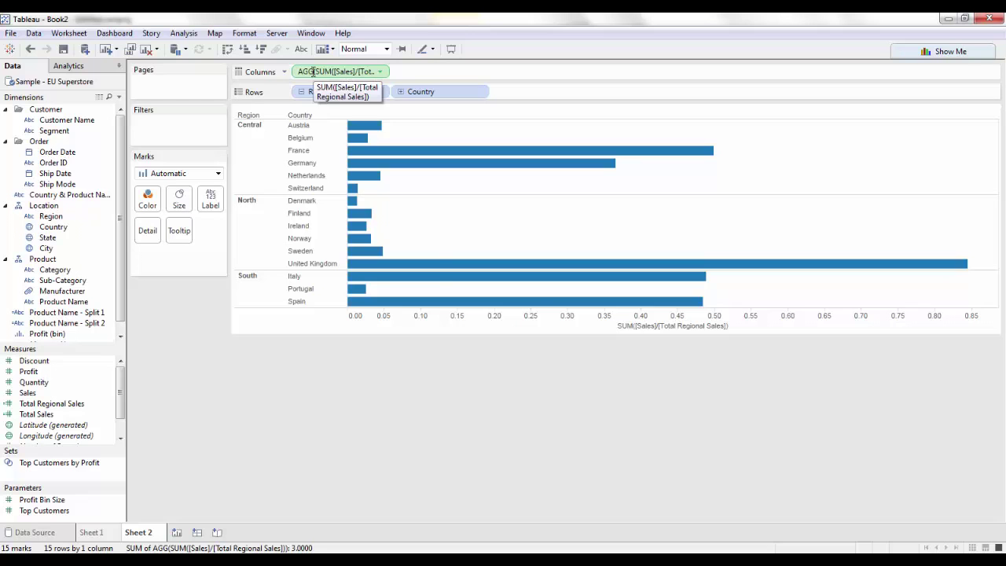
# Format the ratio axis numbers as Percentage, showing 0.00% to 85.00% with United Kingdom at 84.49%
pyautogui.rightClick(313, 71)
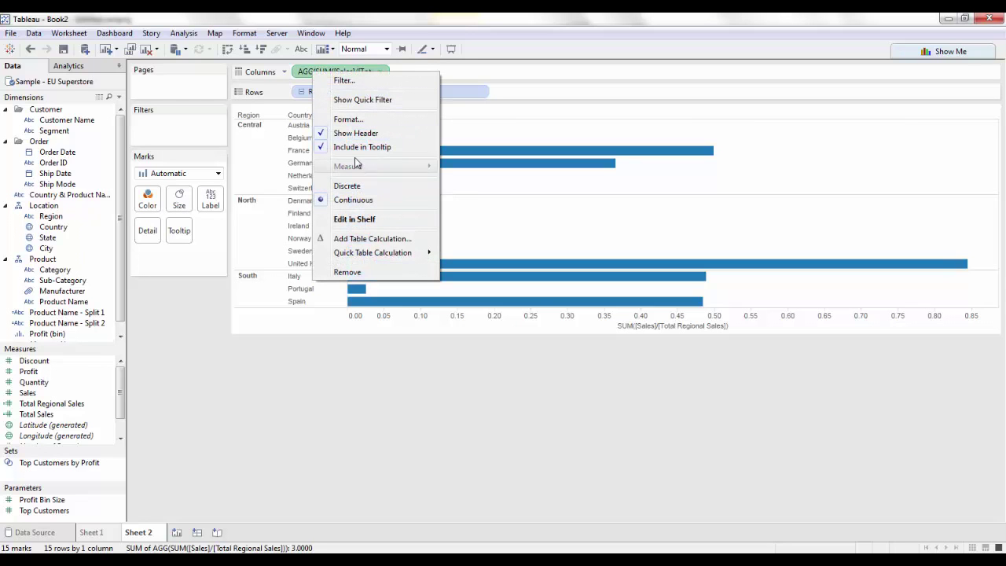
pyautogui.click(354, 119)
pyautogui.click(79, 200)
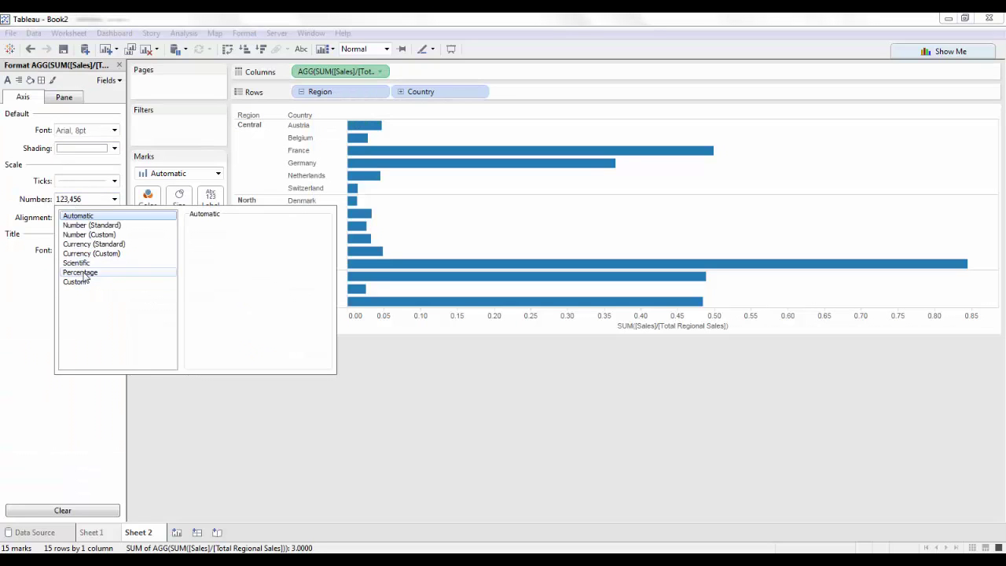
pyautogui.click(86, 273)
pyautogui.click(343, 438)
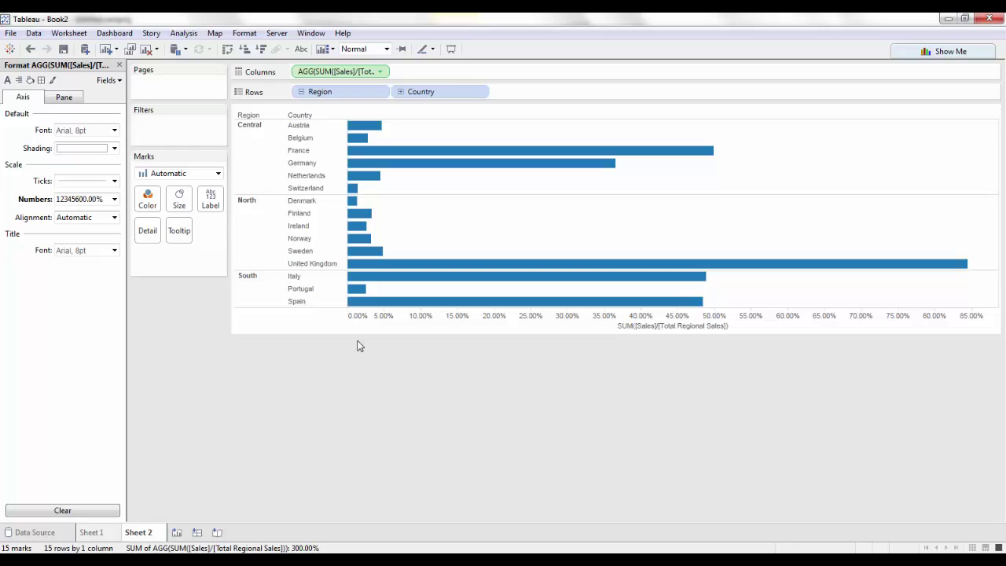
pyautogui.moveTo(384, 286)
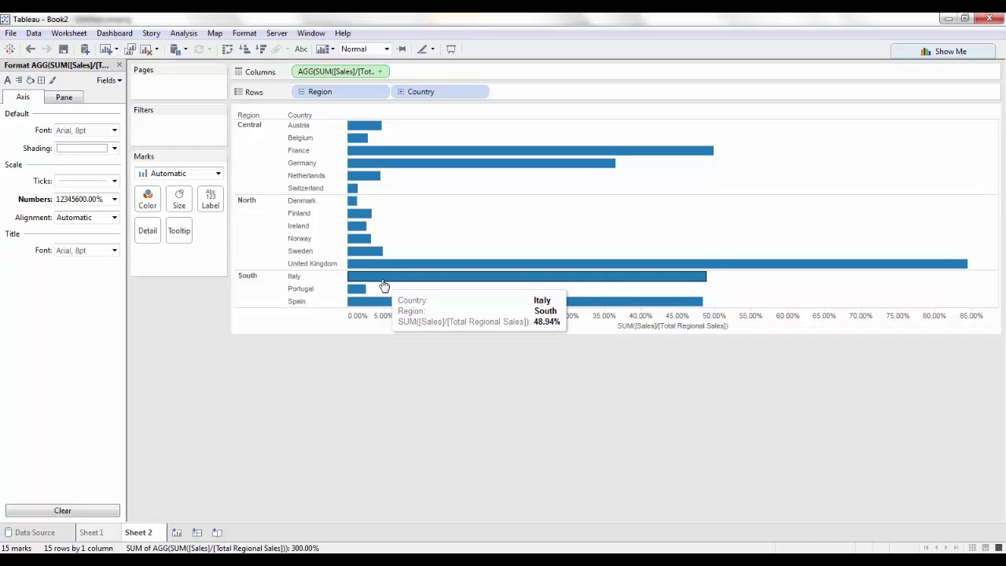
pyautogui.moveTo(381, 266)
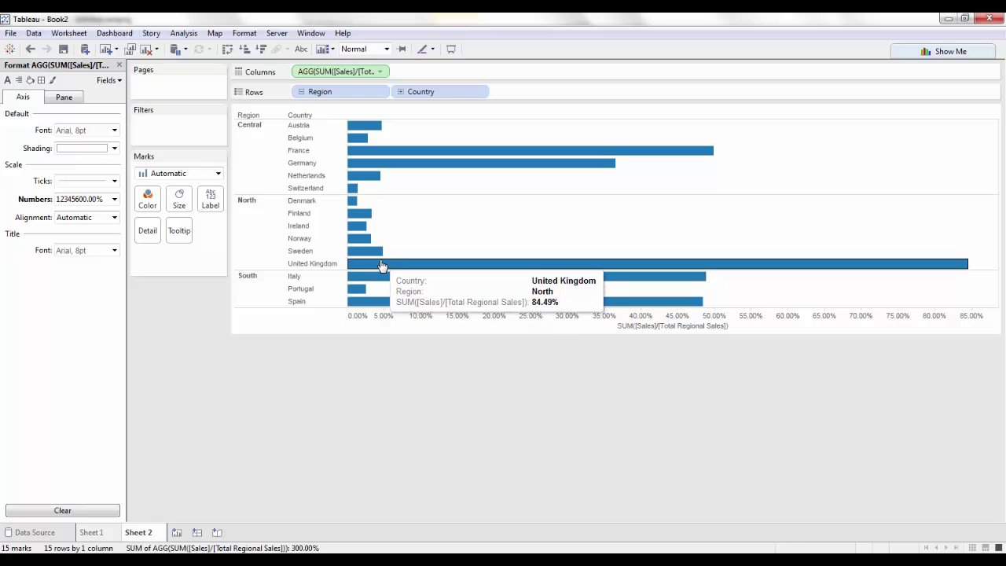
# Close the Format pane and swap Region for Category on Rows, giving 45 country bars
pyautogui.click(118, 65)
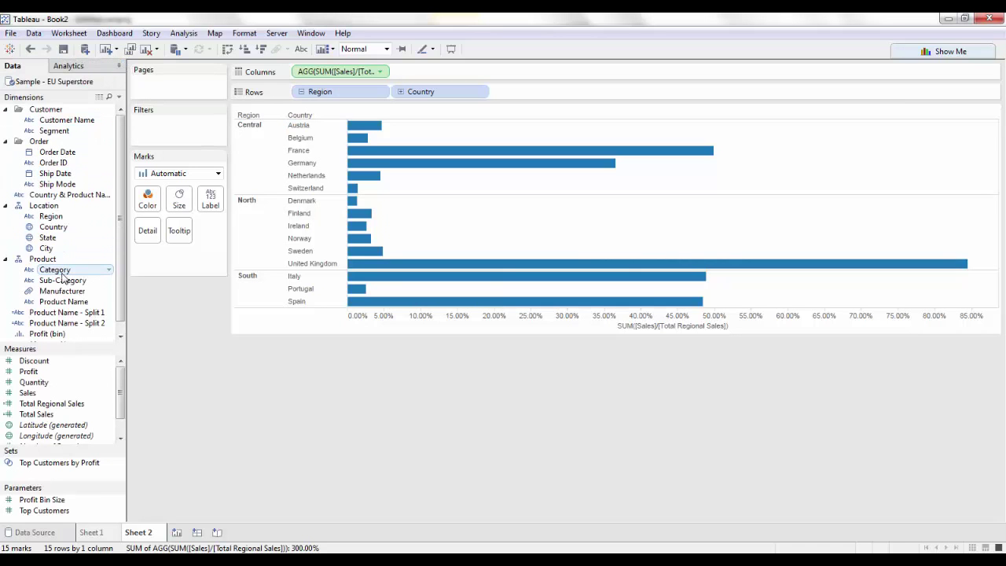
pyautogui.moveTo(56, 270); pyautogui.dragTo(329, 92)
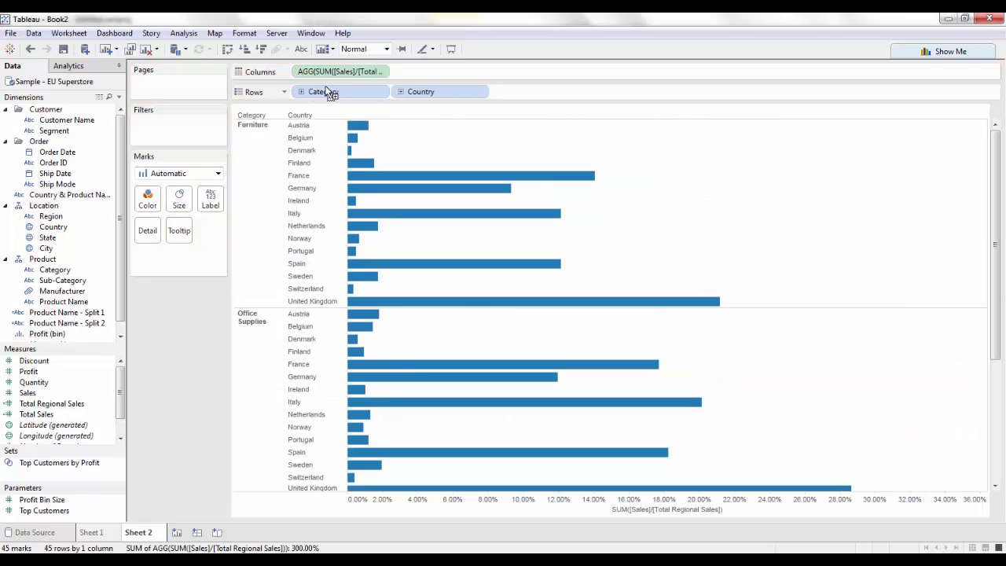